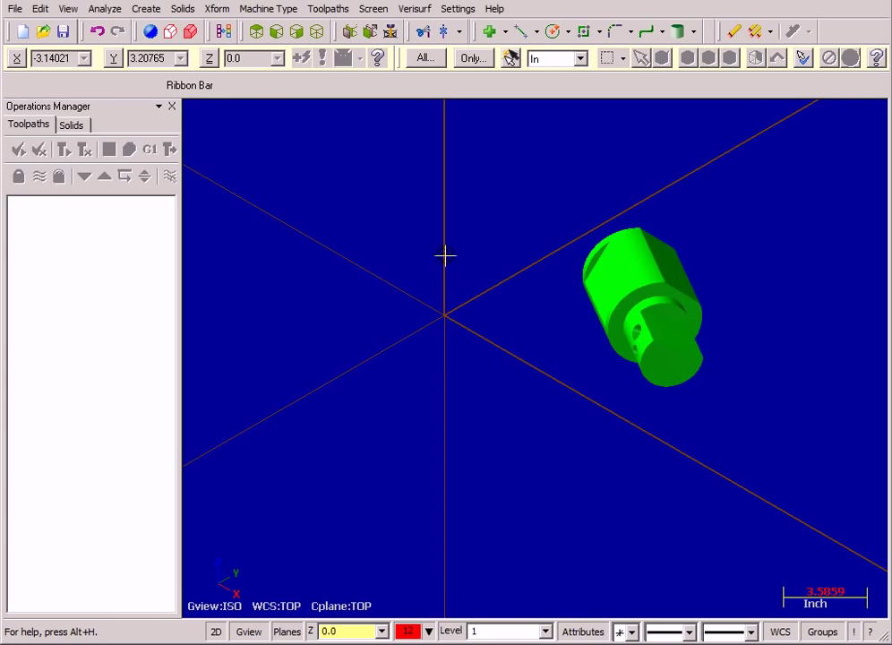
Start a Dynamic Xform on the solid part and switch construction to full 3D.
click(221, 9)
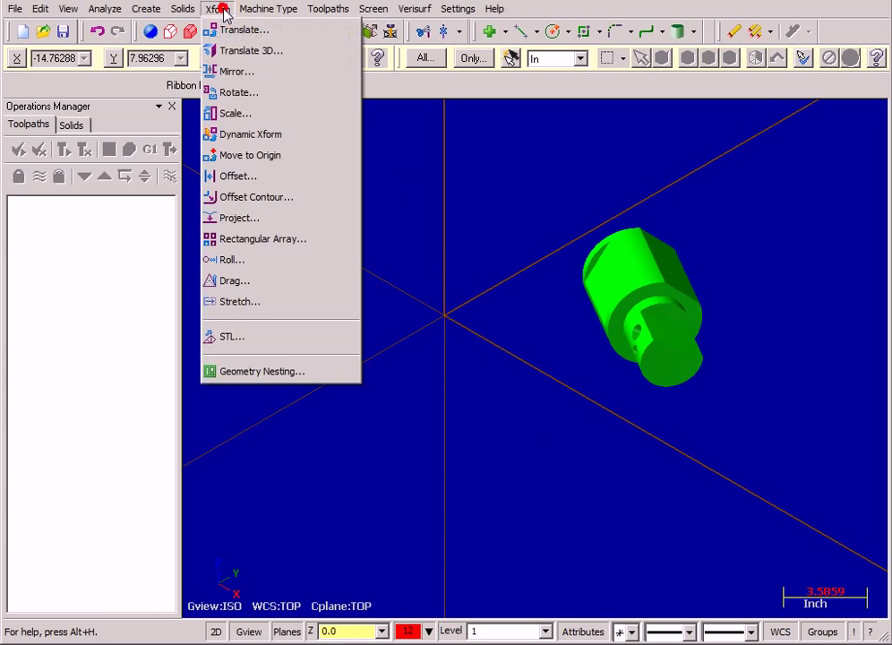
click(224, 134)
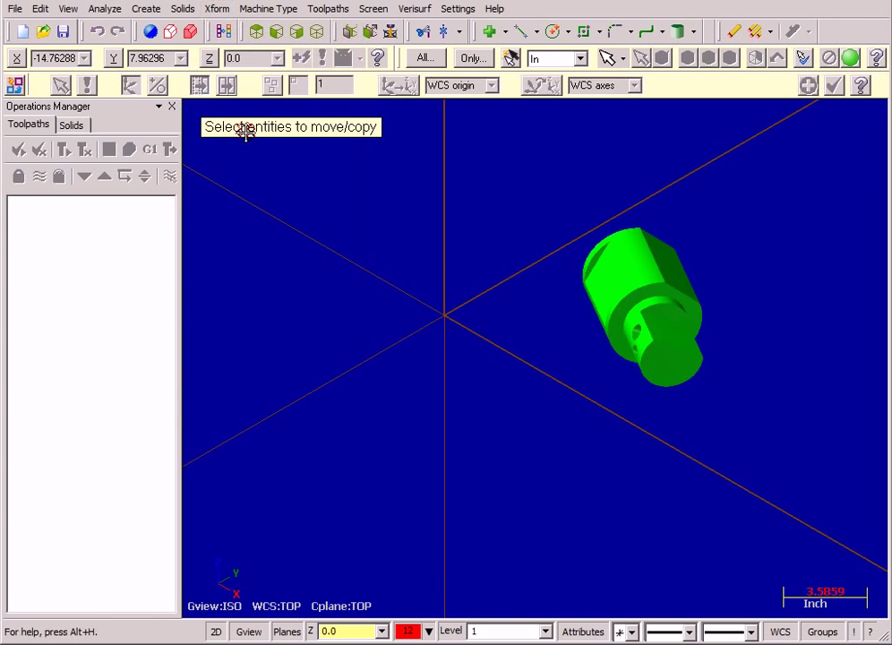
click(620, 255)
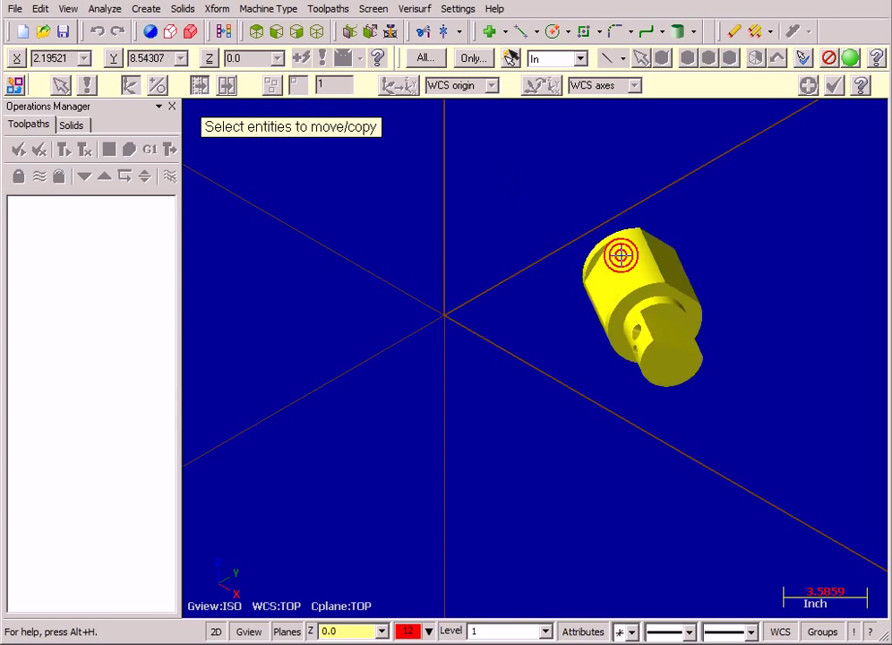
click(851, 59)
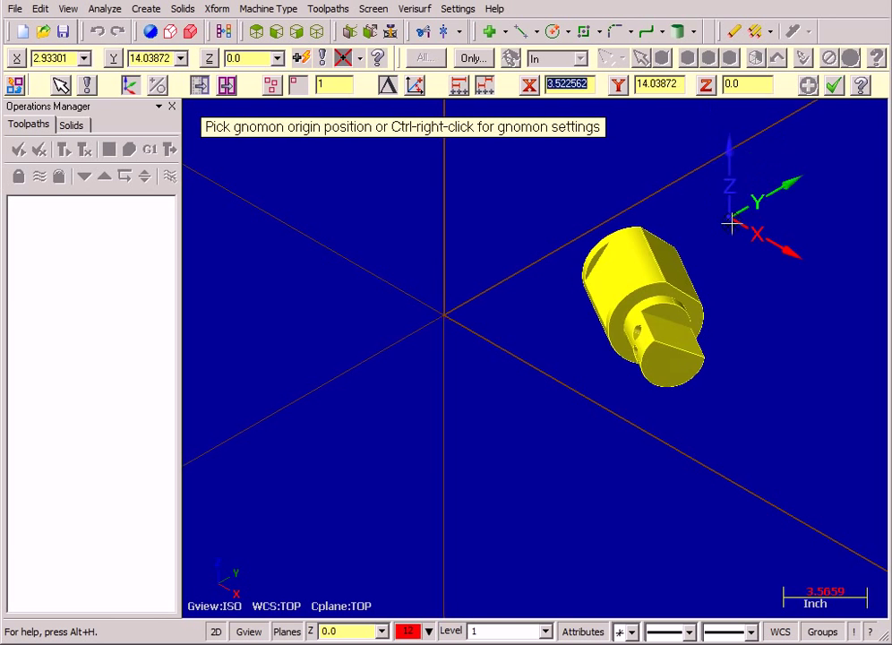
scroll(732, 224, up, 3)
middle_drag(732, 224, 337, 518)
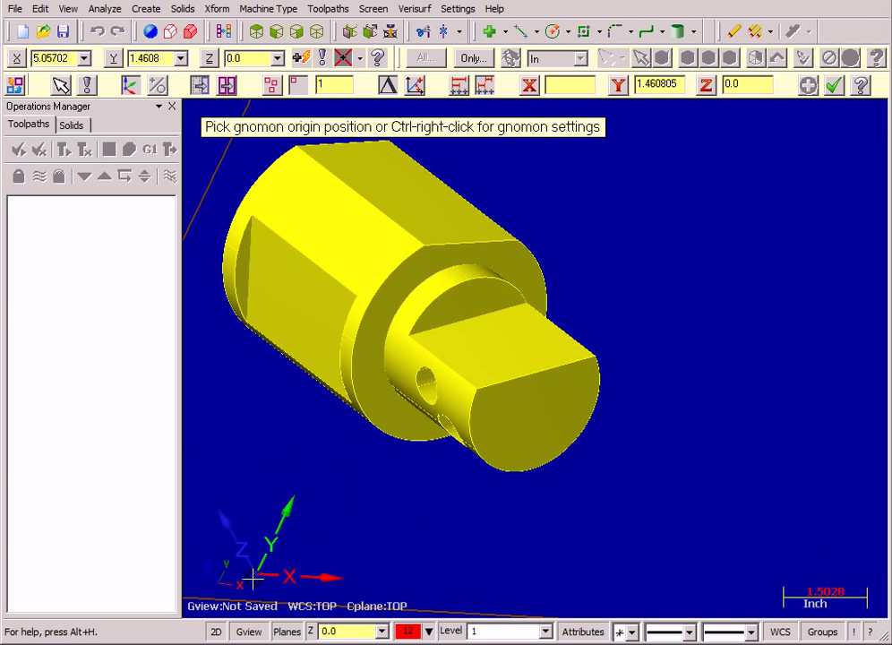
click(217, 632)
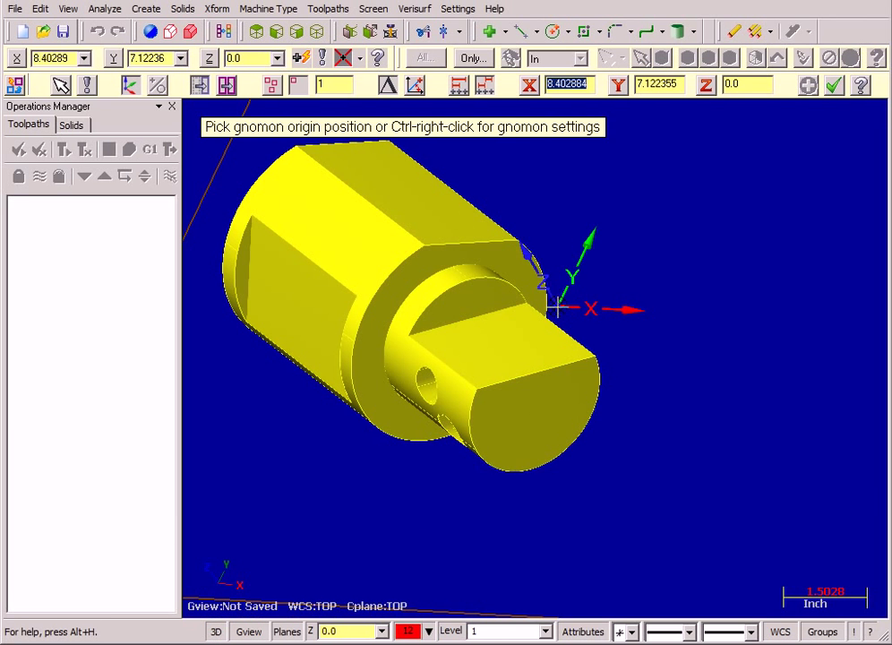
scroll(557, 307, up, 5)
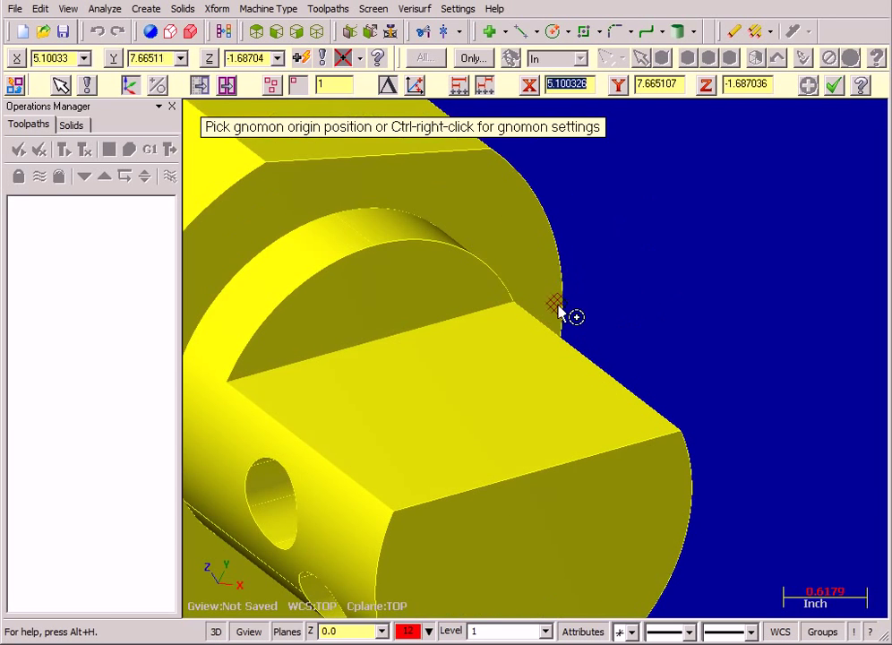
Align the gnomon's X axis with the part edge and move its origin onto the front end face.
click(513, 308)
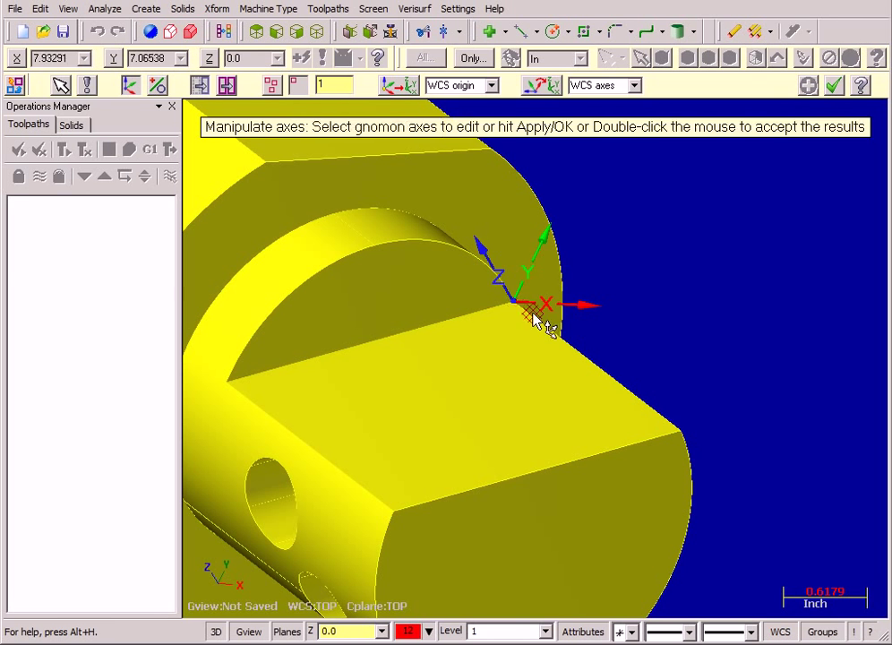
click(551, 308)
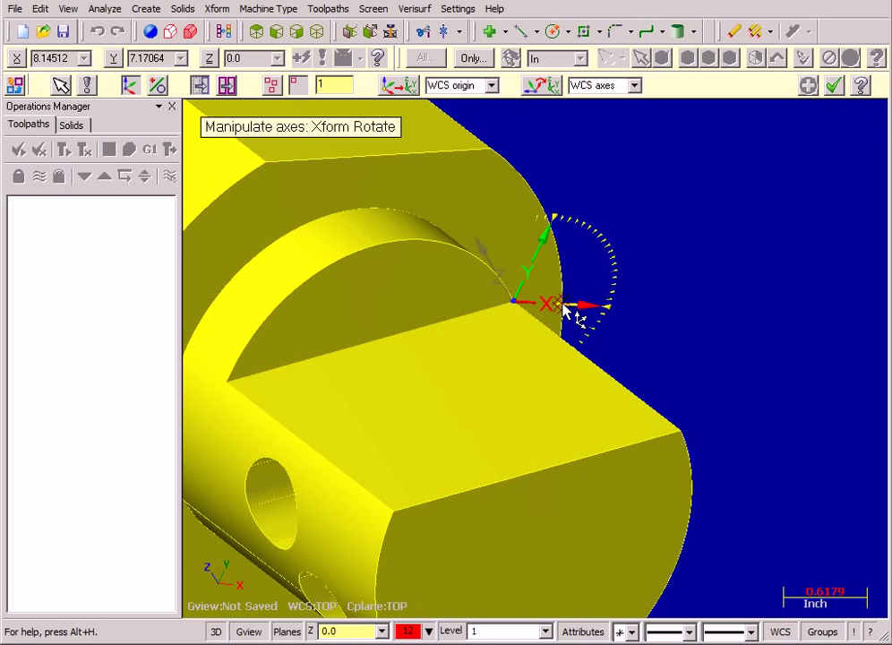
click(567, 306)
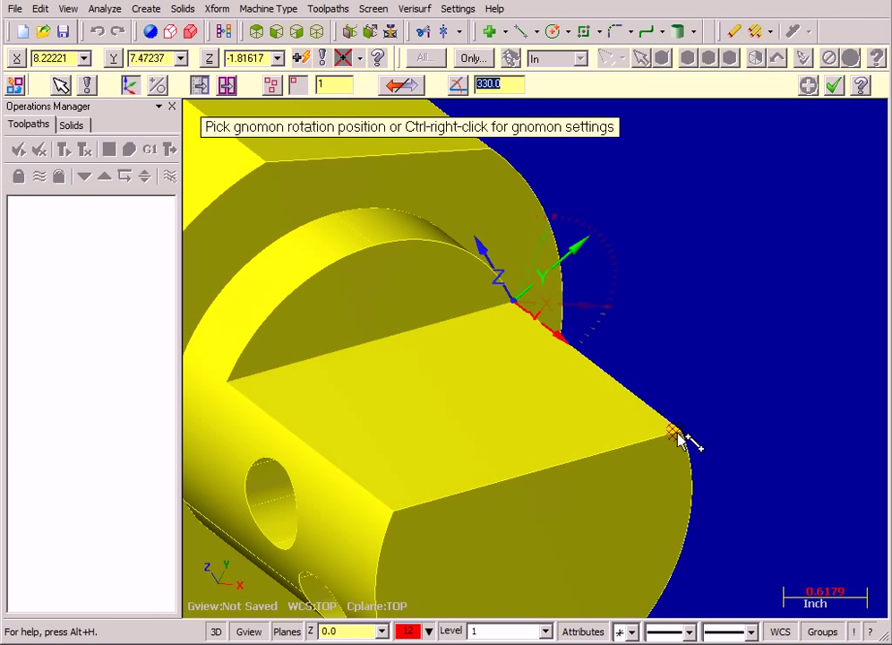
click(678, 438)
click(536, 301)
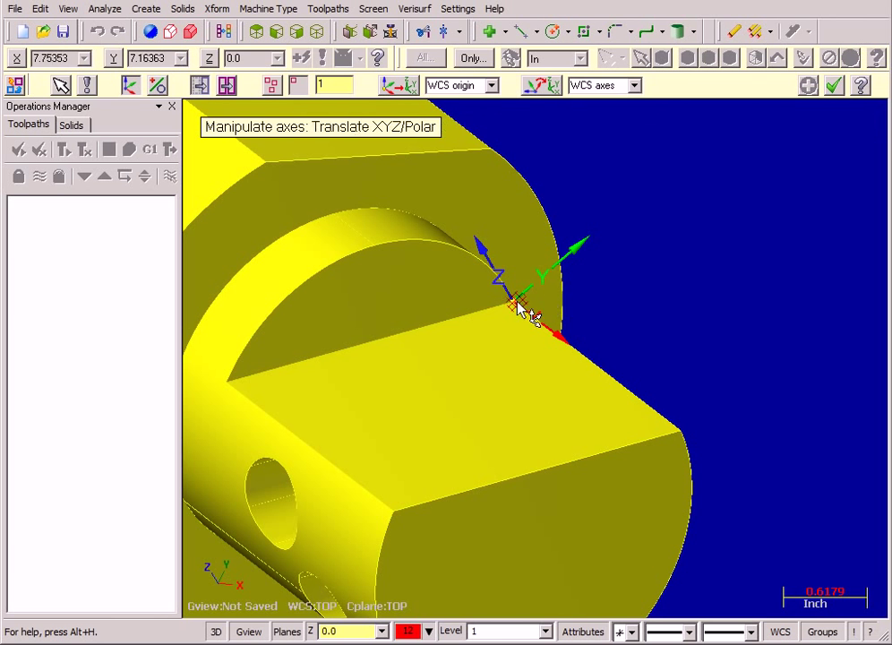
click(516, 305)
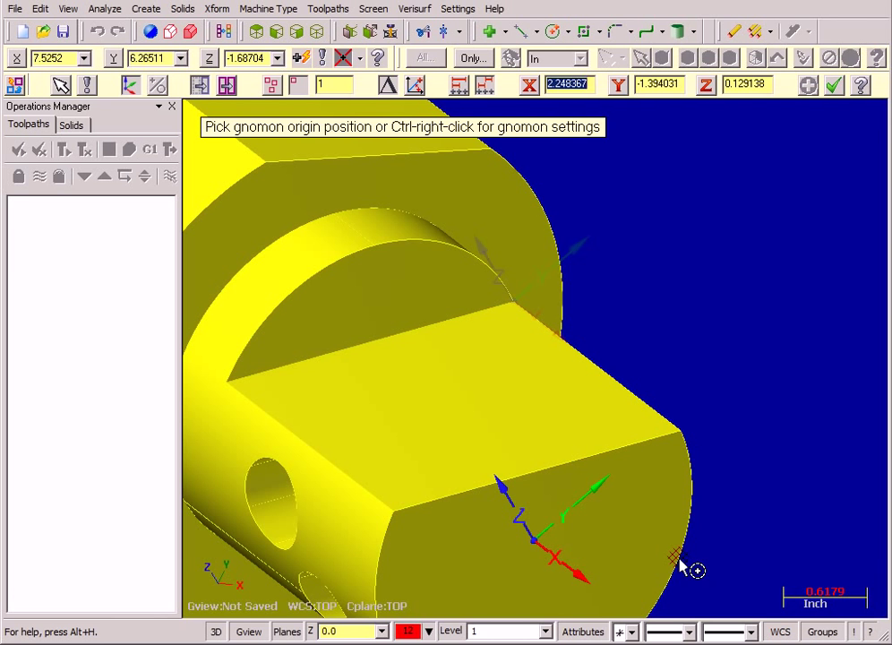
key(Escape)
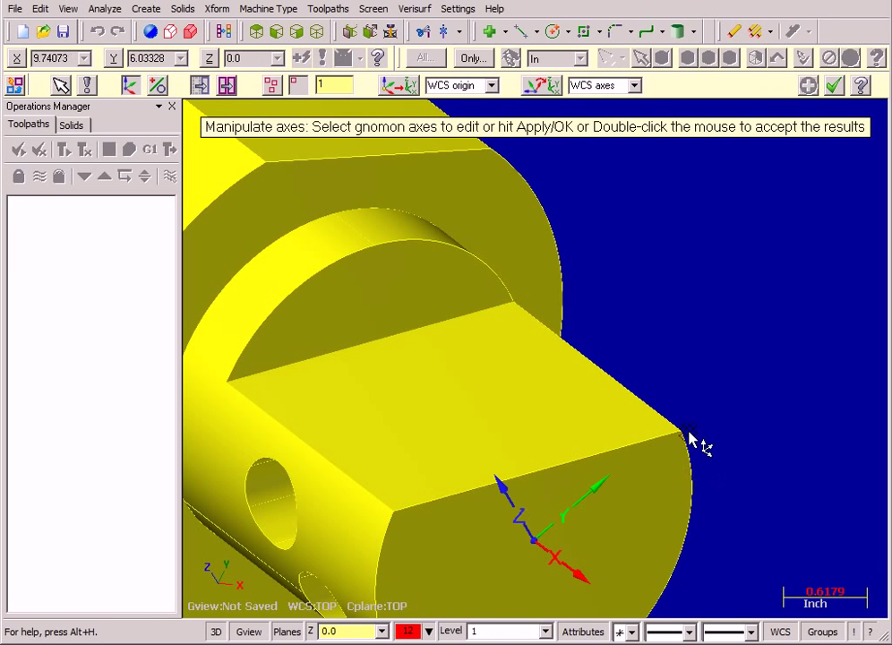
Set the transform to move the part so the gnomon sits at the WCS origin with aligned axes.
click(156, 85)
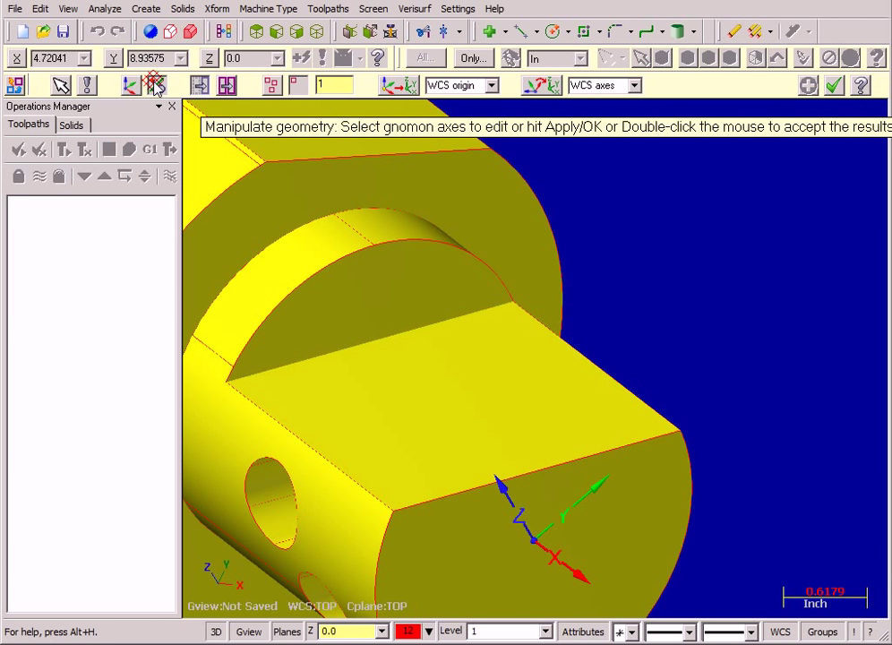
click(226, 85)
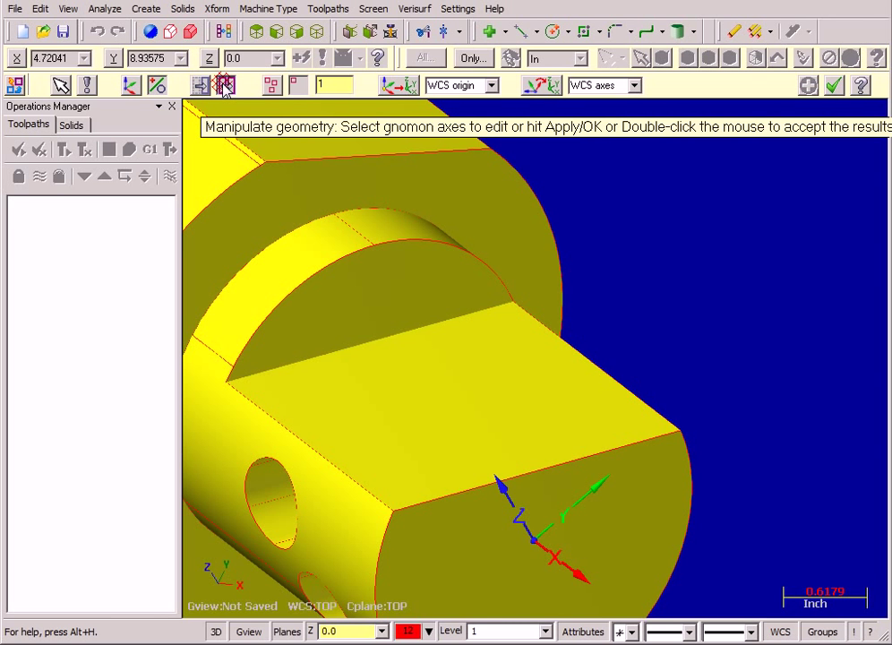
click(399, 88)
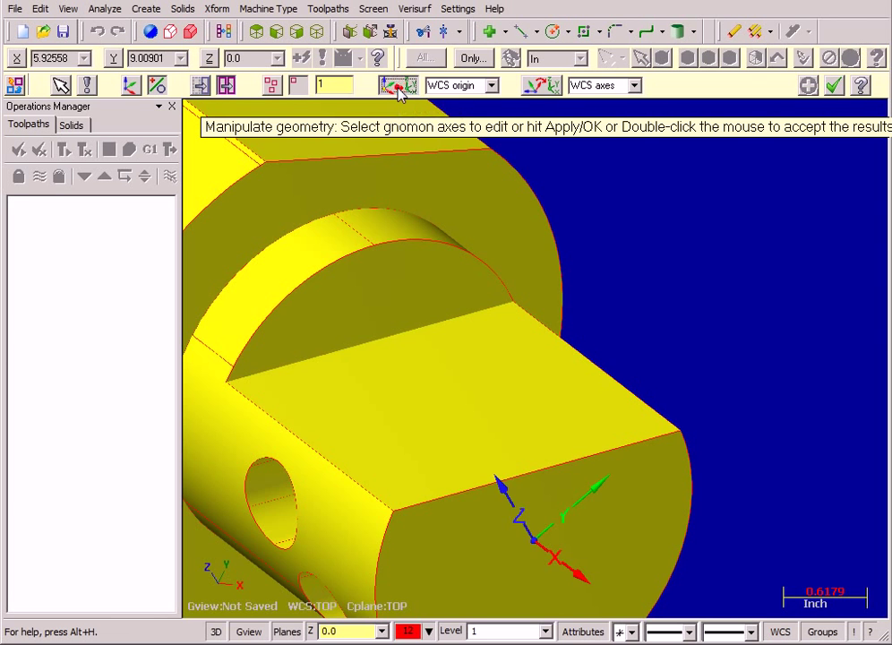
click(549, 87)
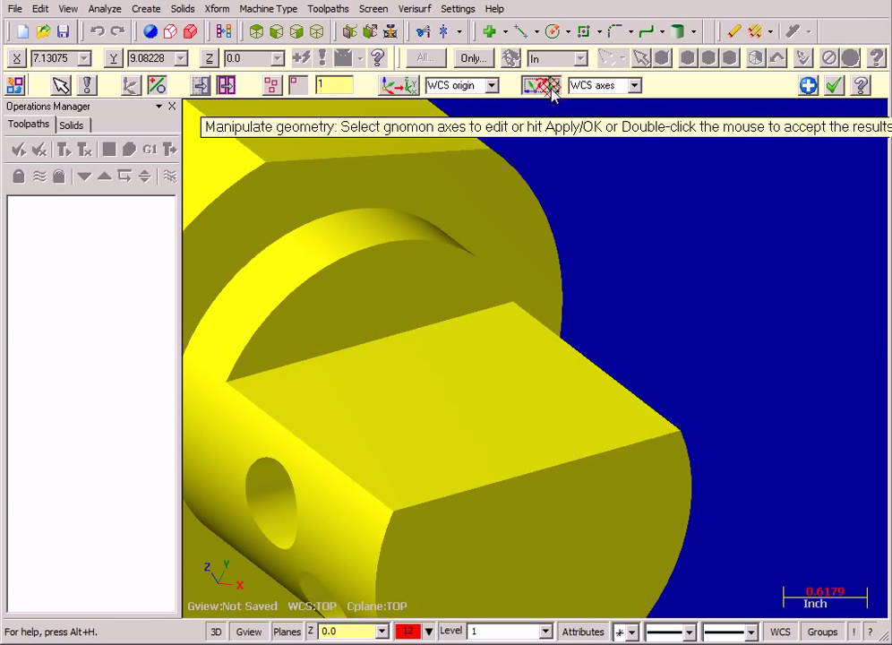
Check the part's placement from Top and oblique views, then accept the move.
scroll(641, 300, down, 8)
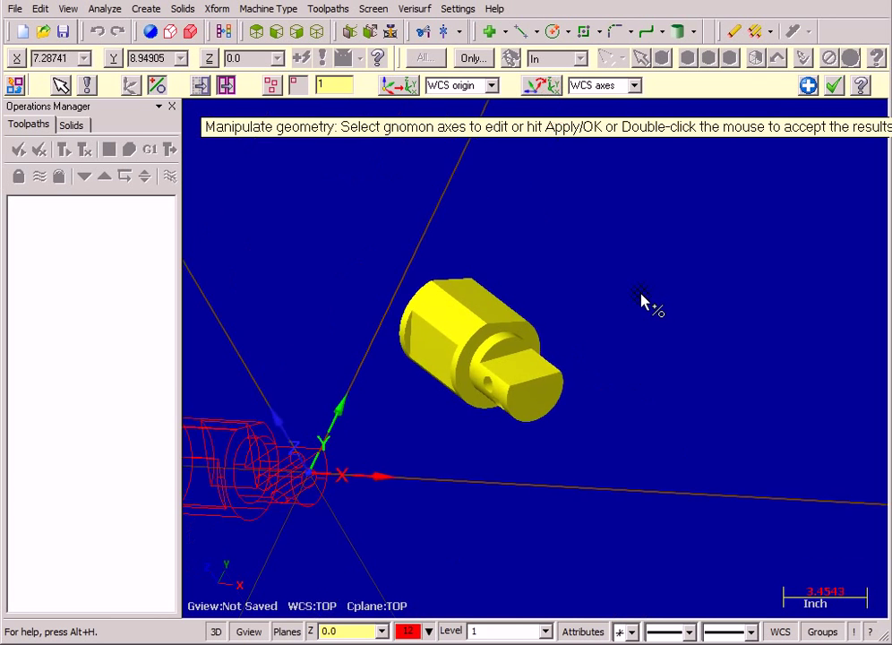
key(alt+Up)
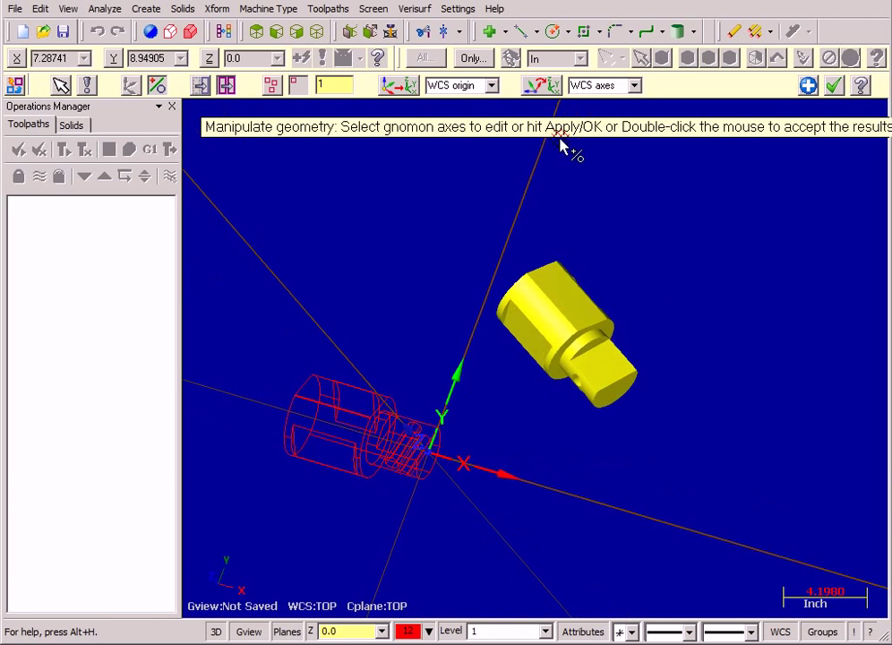
click(259, 32)
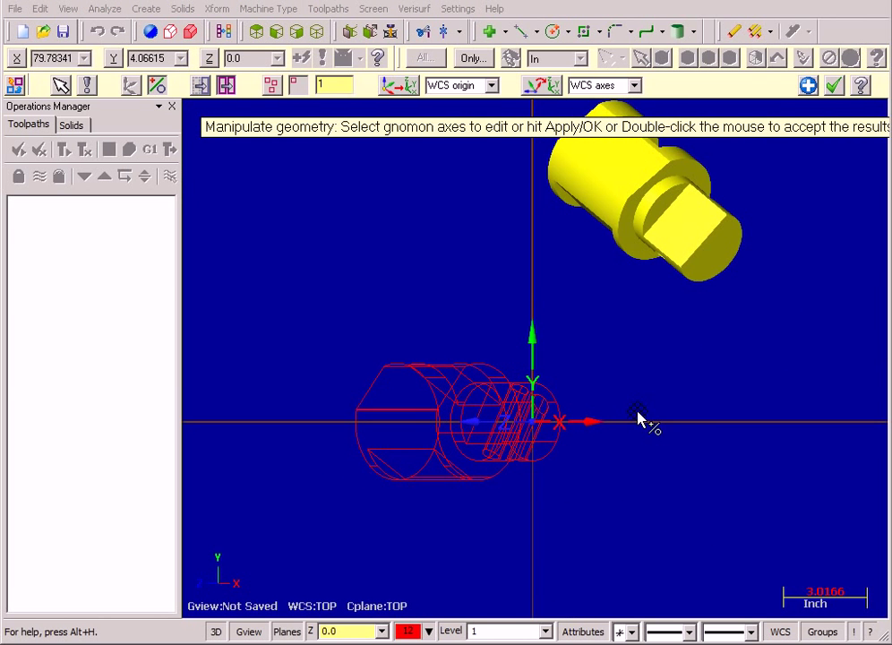
key(alt+Up)
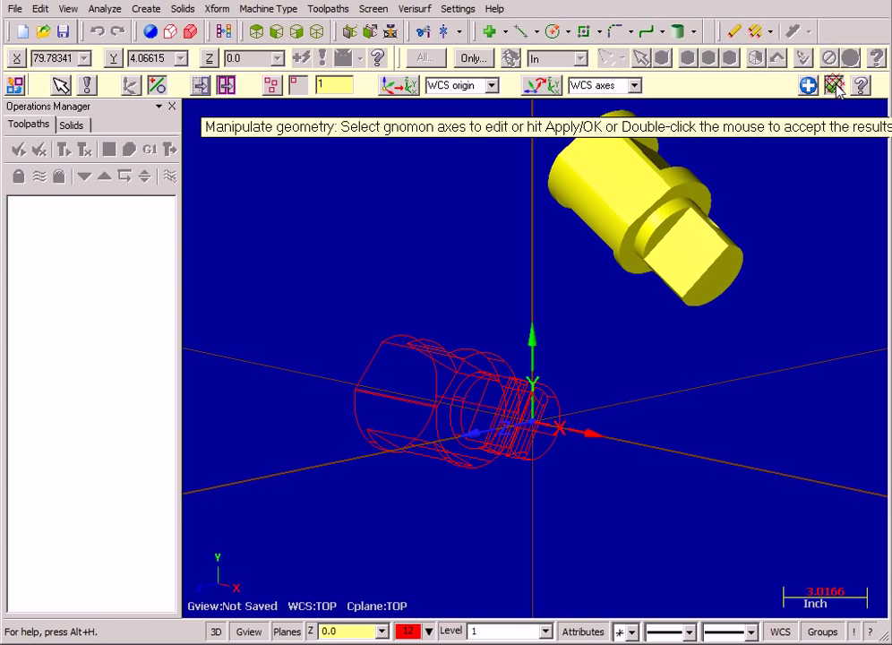
click(835, 86)
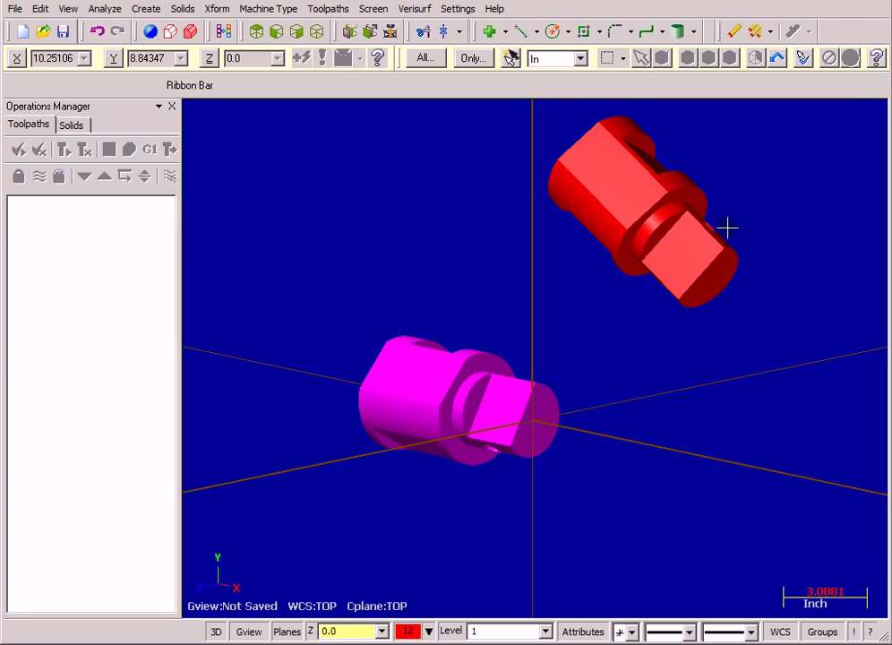
Delete the original red solid, leaving the relocated part on level 1000 : SOLID.
click(696, 247)
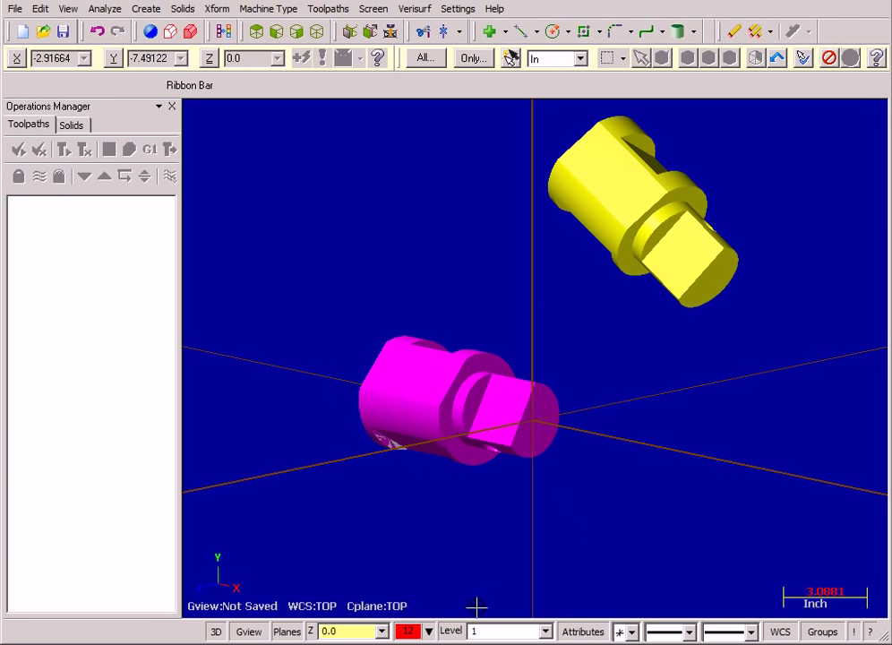
click(454, 632)
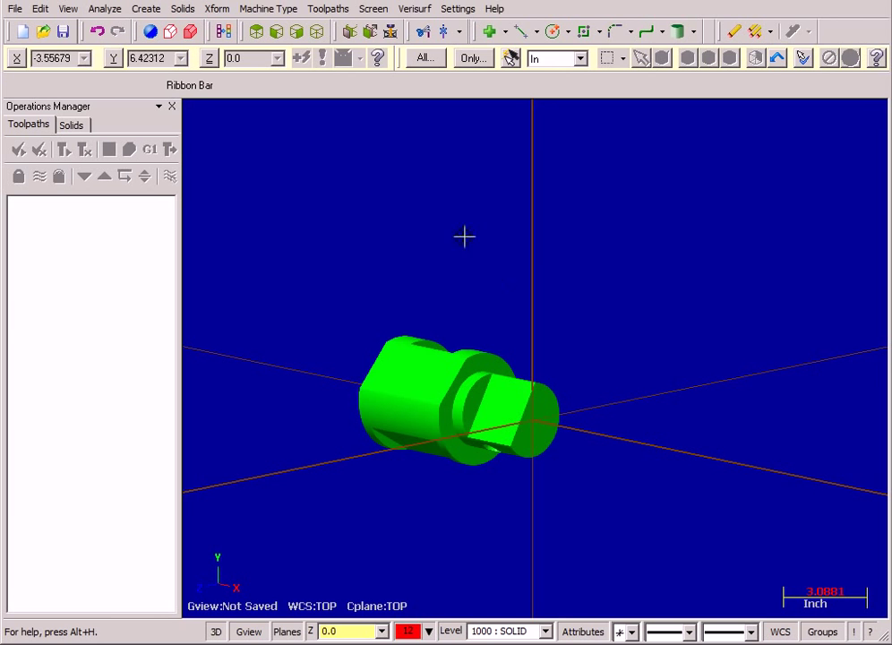
Create a default Lathe machine group and browse to replace its machine definition file.
click(251, 10)
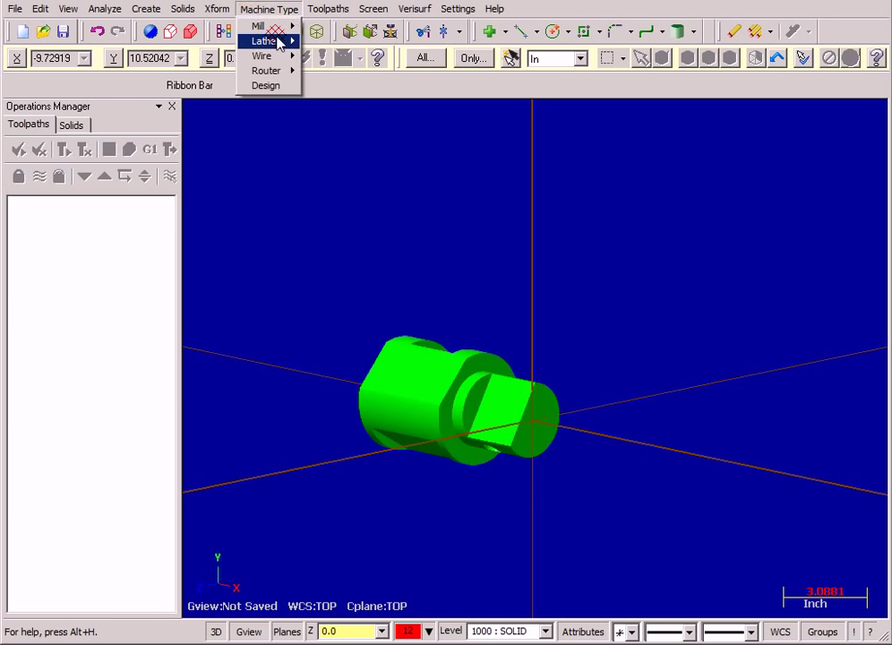
mouse_move(285, 41)
click(329, 41)
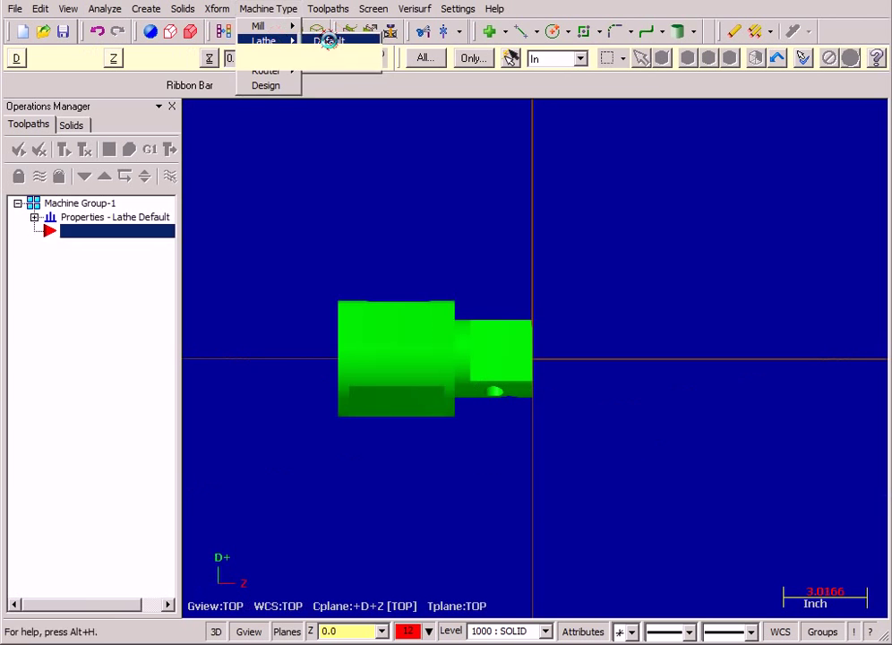
click(86, 232)
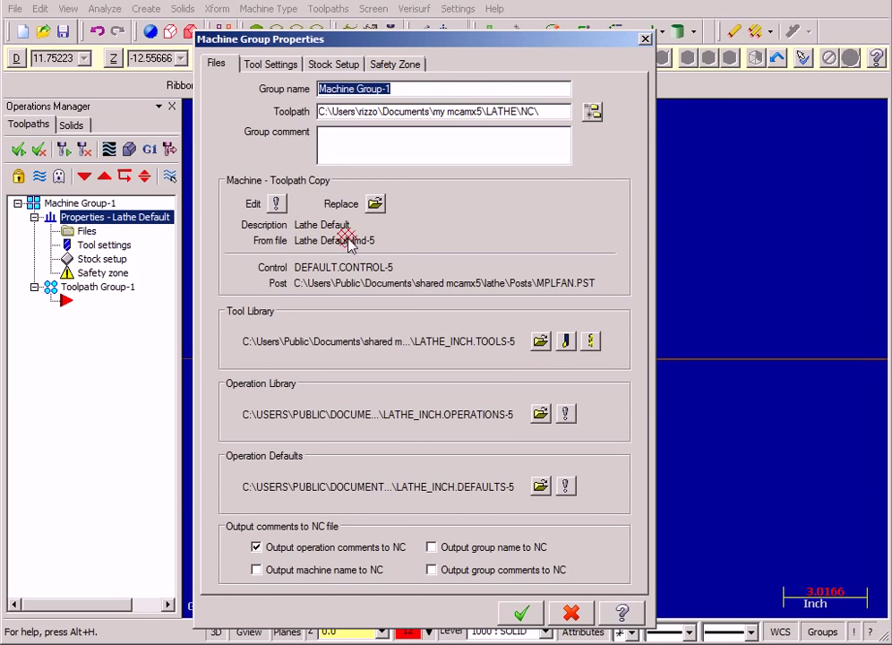
click(374, 203)
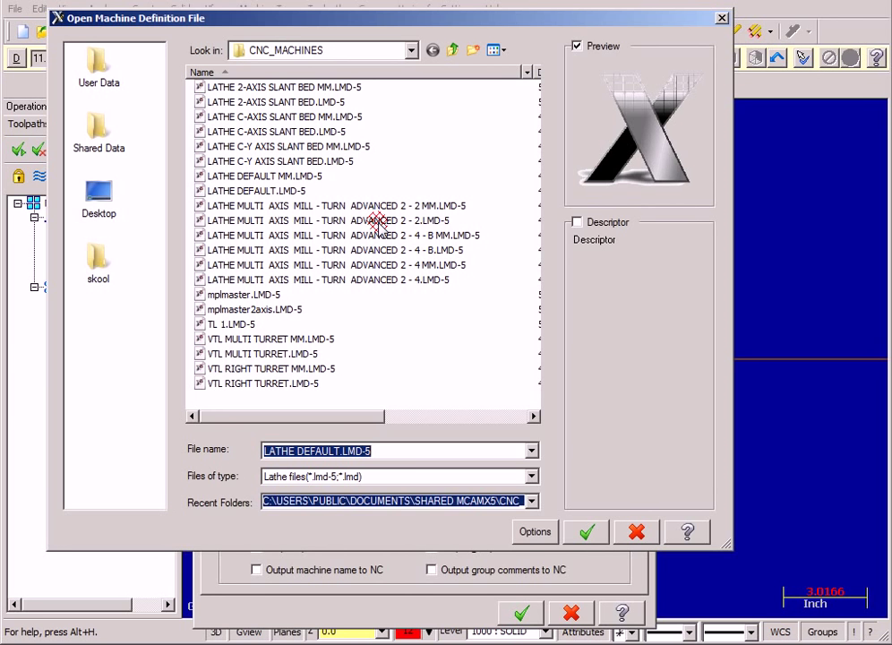
Switch the machine definition to LATHE MULTI AXIS MILL - TURN ADVANCED 2 - 2.LMD-5.
click(378, 220)
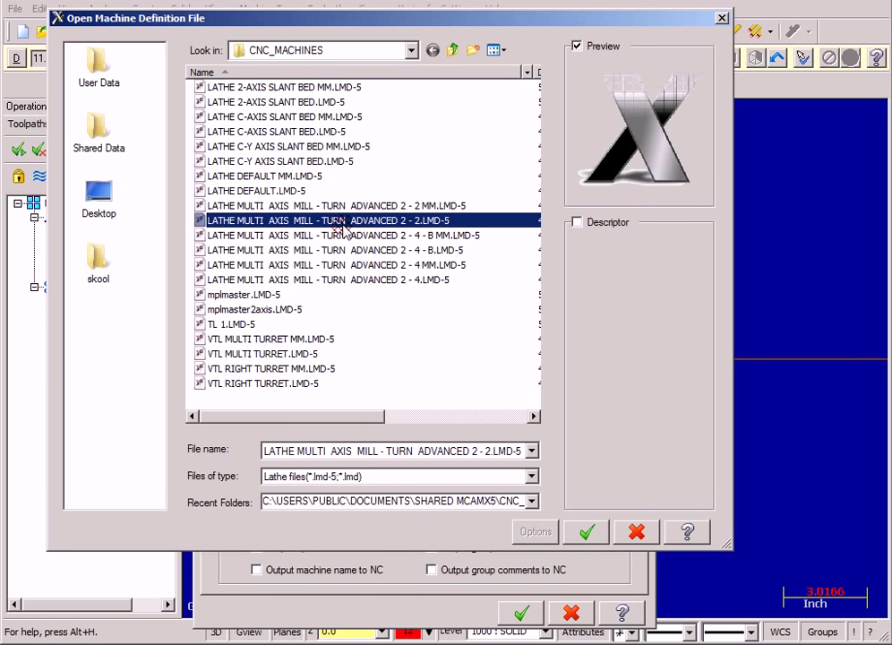
click(587, 532)
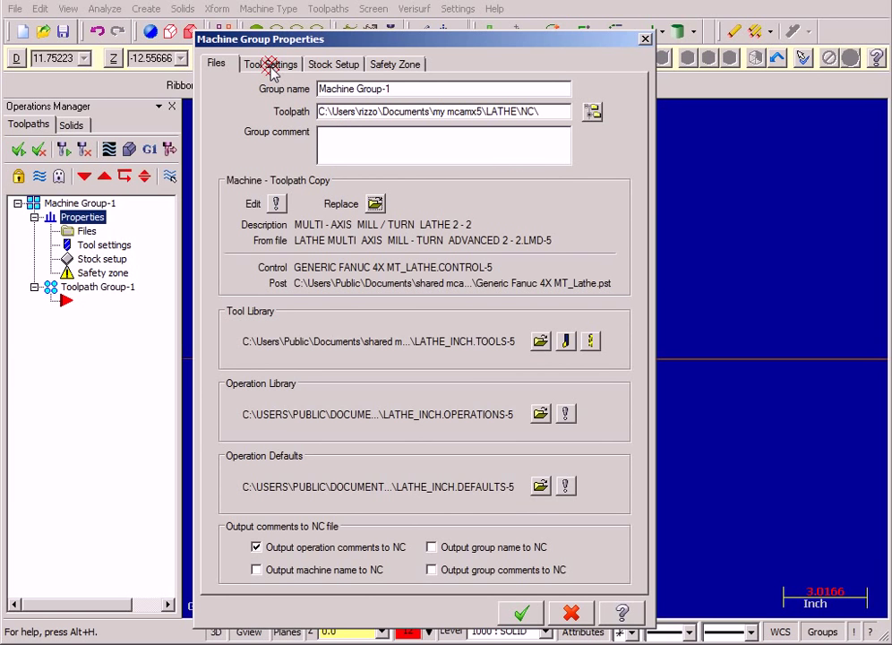
click(321, 65)
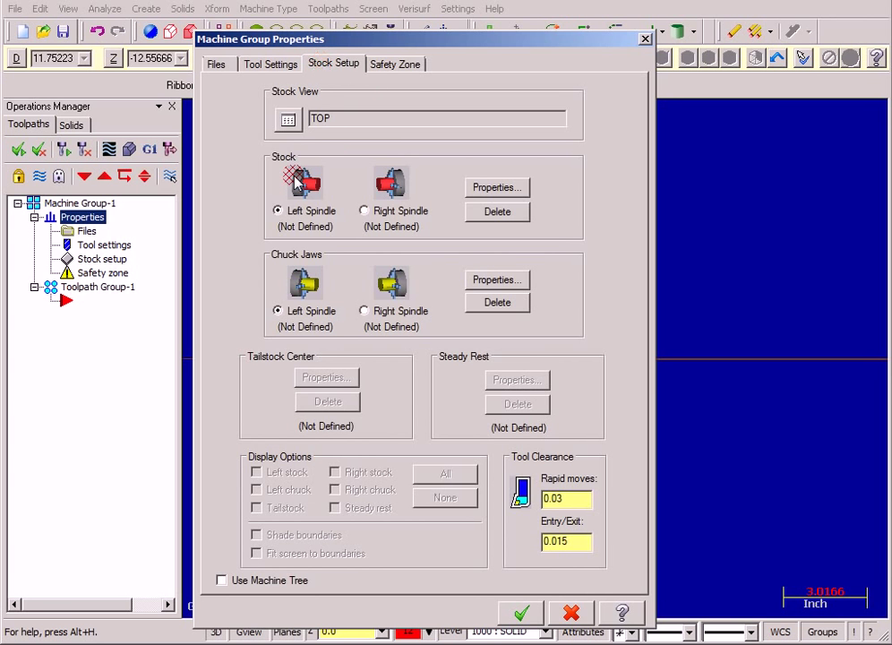
Define the left-spindle stock as a cylinder with 3.5 OD and 7.0 length.
click(526, 190)
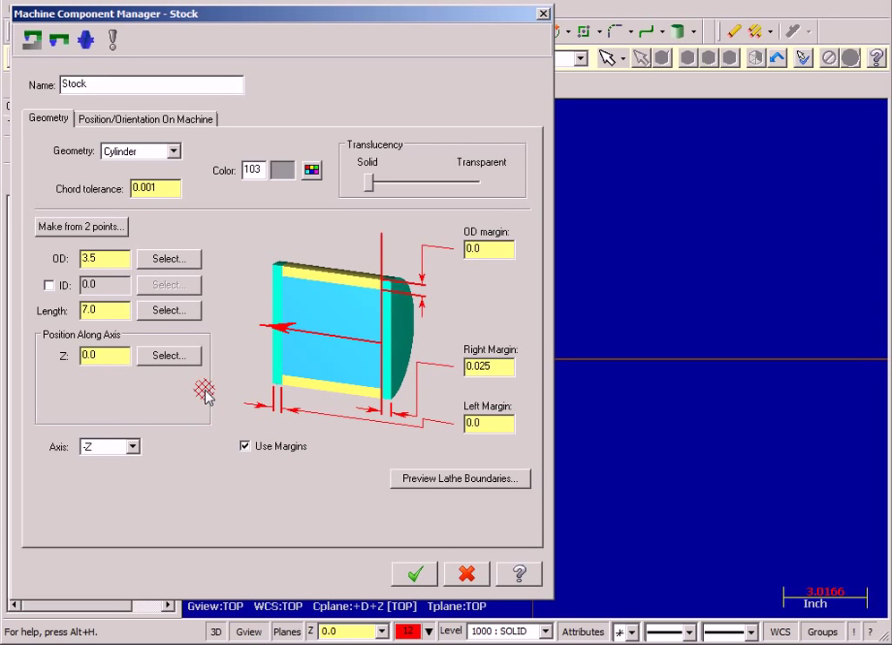
click(416, 574)
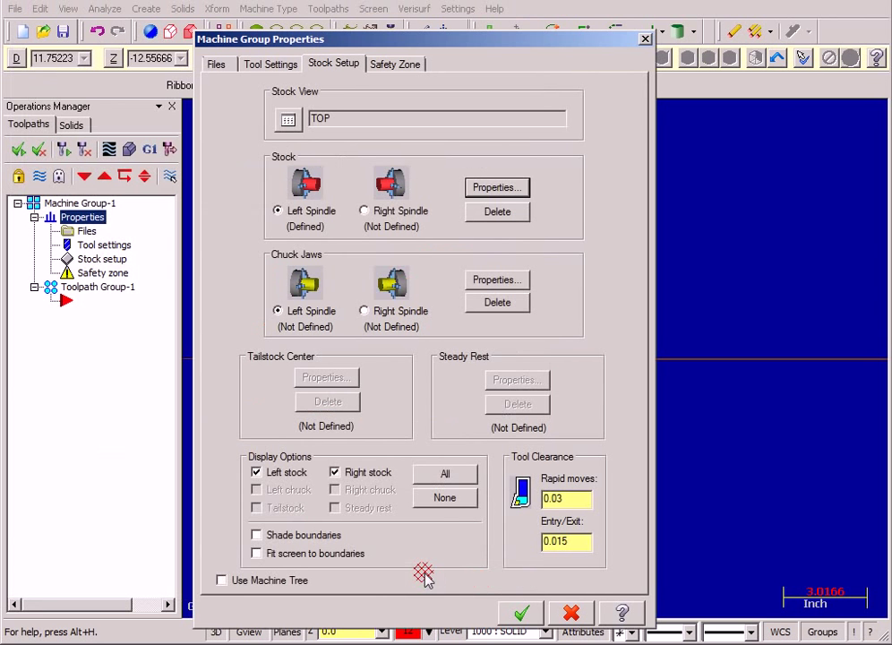
click(481, 281)
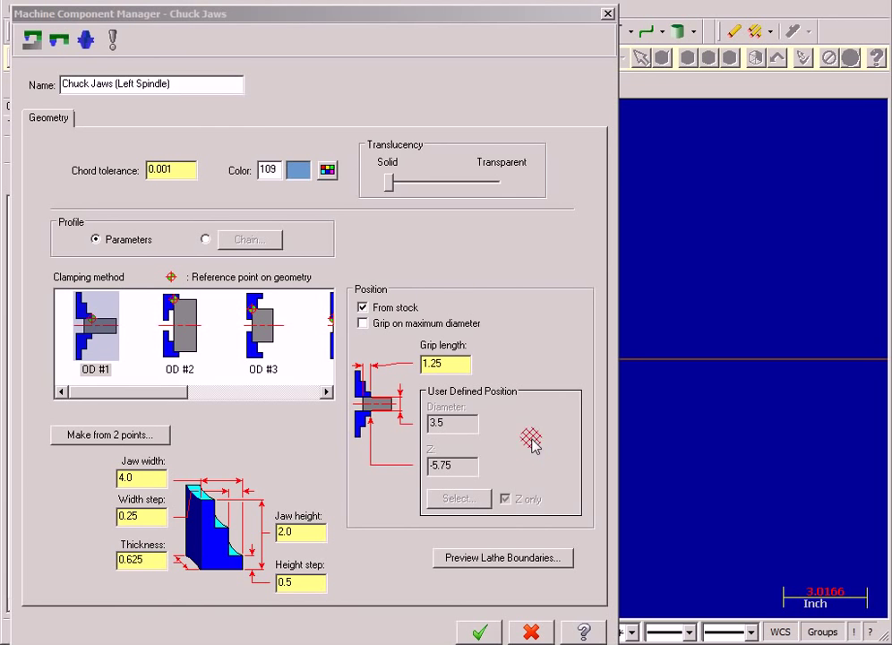